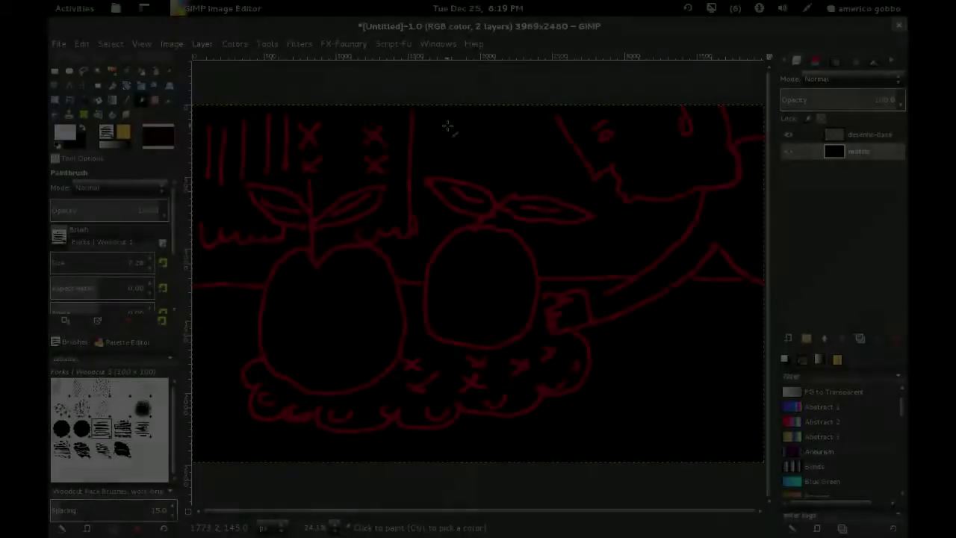
- With the Pencil, paint white woodcut strokes inside both apples, the lower-right background and the upper area
key(n)
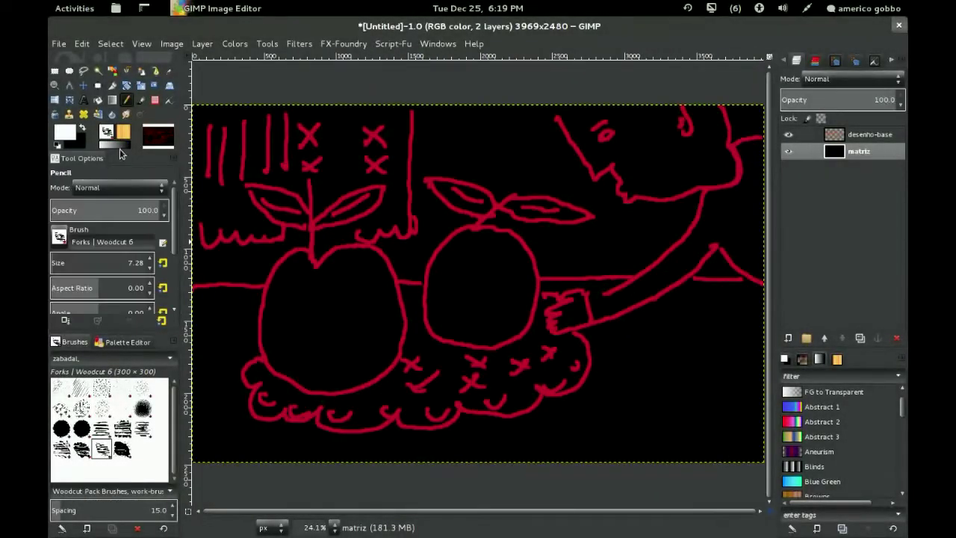
mouse_move(320, 324)
mouse_down()
mouse_move(295, 292)
mouse_move(351, 343)
mouse_move(366, 284)
mouse_move(378, 313)
mouse_up()
mouse_move(463, 269)
mouse_down()
mouse_move(485, 299)
mouse_move(472, 324)
mouse_up()
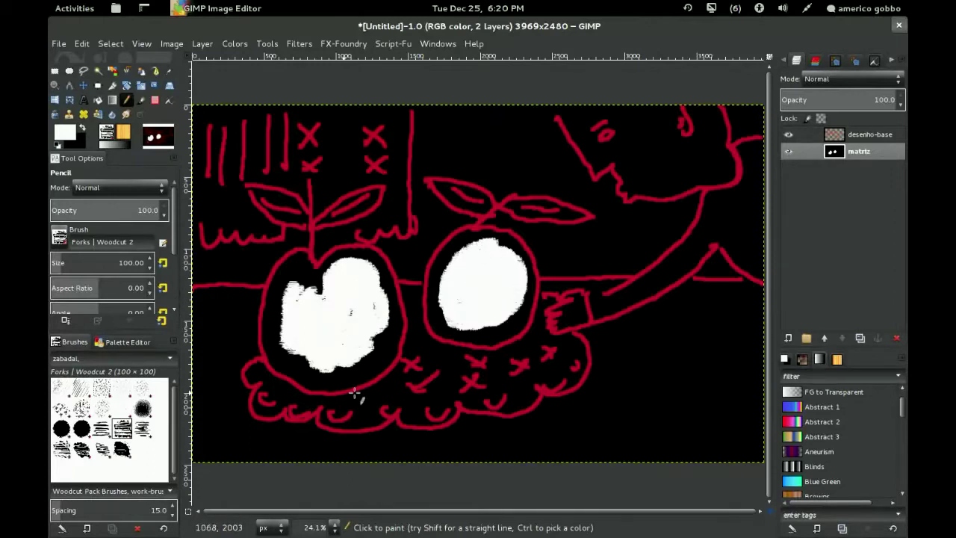
mouse_move(607, 344)
mouse_down()
mouse_move(717, 299)
mouse_move(620, 441)
mouse_move(667, 404)
mouse_move(598, 351)
mouse_move(620, 232)
mouse_move(695, 261)
mouse_move(727, 234)
mouse_move(752, 159)
mouse_up()
drag(426, 112, 560, 187)
- With another woodcut brush, add white strokes at the top right, left of the figure and between the leaves
key(period)
drag(624, 146, 658, 168)
mouse_move(676, 161)
mouse_down()
mouse_move(687, 166)
mouse_move(650, 138)
mouse_move(709, 114)
mouse_up()
mouse_move(587, 230)
mouse_down()
mouse_move(538, 258)
mouse_move(624, 221)
mouse_up()
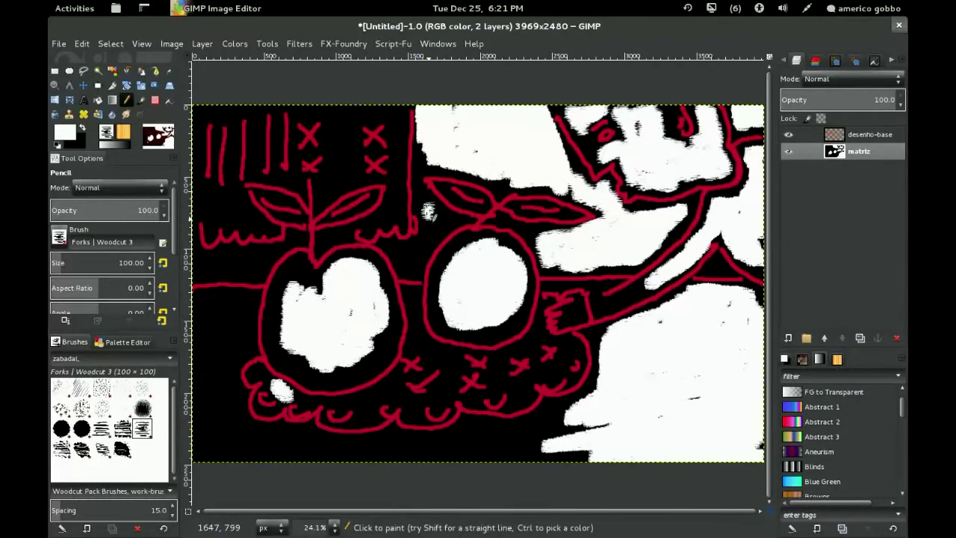
drag(428, 213, 396, 273)
- Paint white strokes along the left edge and vertical white strokes across the top left
drag(254, 261, 201, 267)
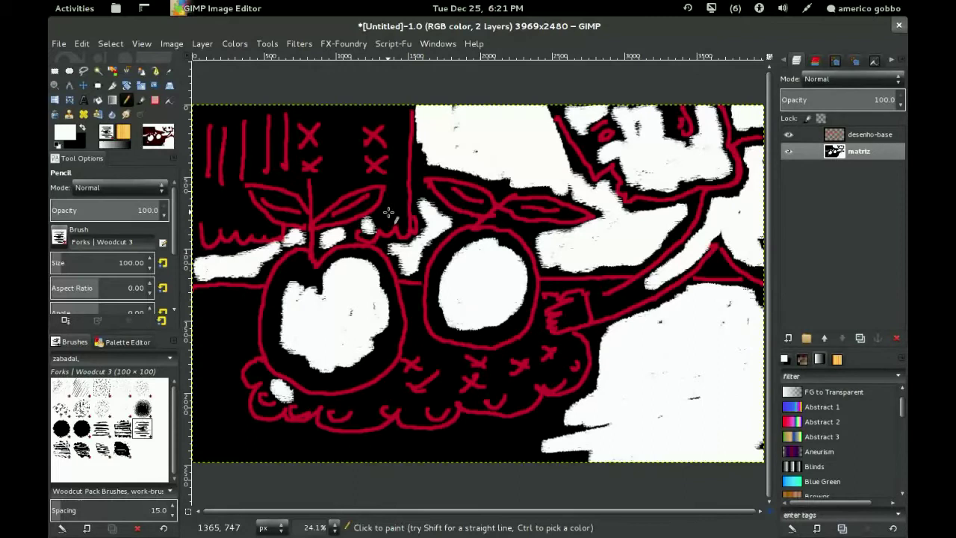
drag(388, 213, 405, 112)
drag(345, 112, 343, 183)
mouse_move(237, 112)
mouse_down()
mouse_move(234, 198)
mouse_move(197, 146)
mouse_move(252, 218)
mouse_move(247, 278)
mouse_move(200, 354)
mouse_move(288, 457)
mouse_move(550, 428)
mouse_up()
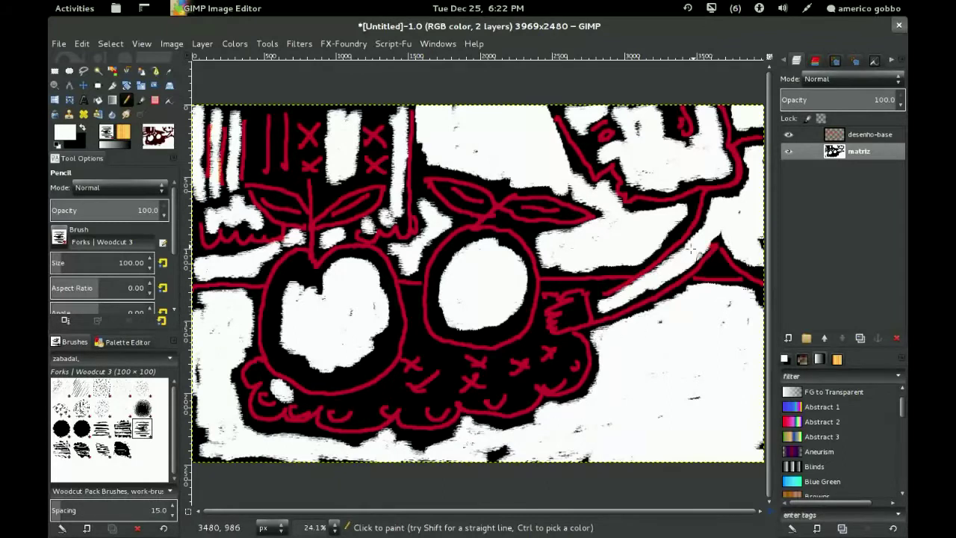
scroll(691, 249, up, 4)
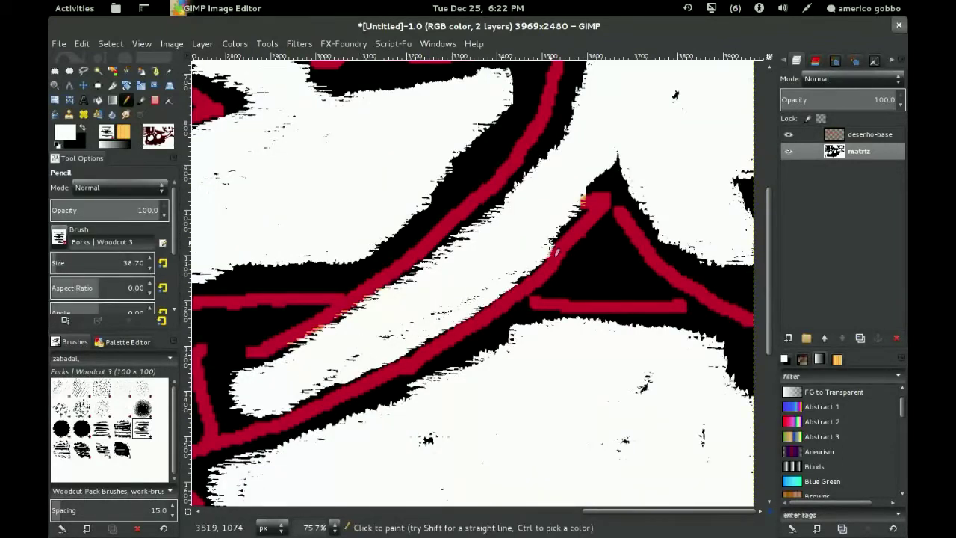
- Whiten the black band above the red line and the triangle, then the band below the diagonal, using a sparser woodcut brush
drag(517, 183, 435, 255)
drag(306, 355, 297, 405)
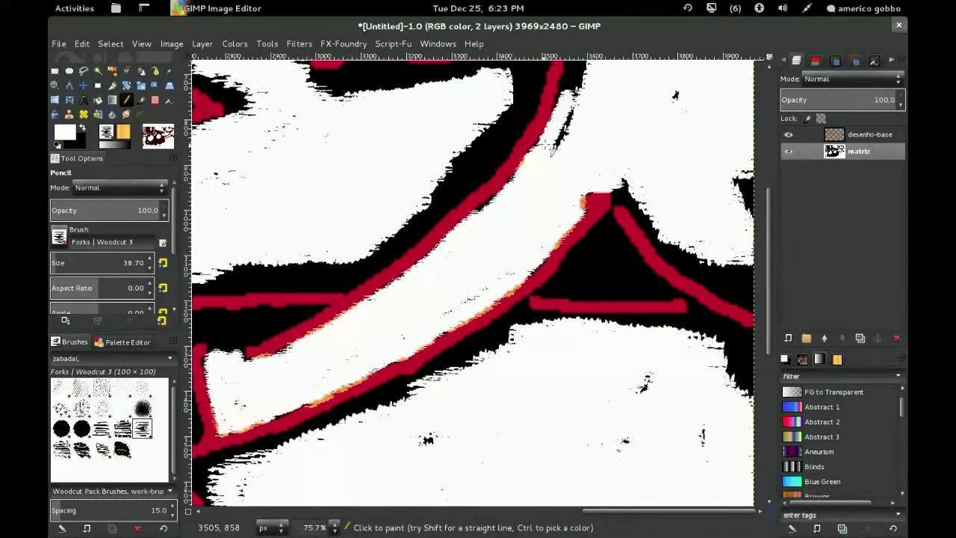
drag(531, 213, 635, 269)
key(period)
key(period)
key(period)
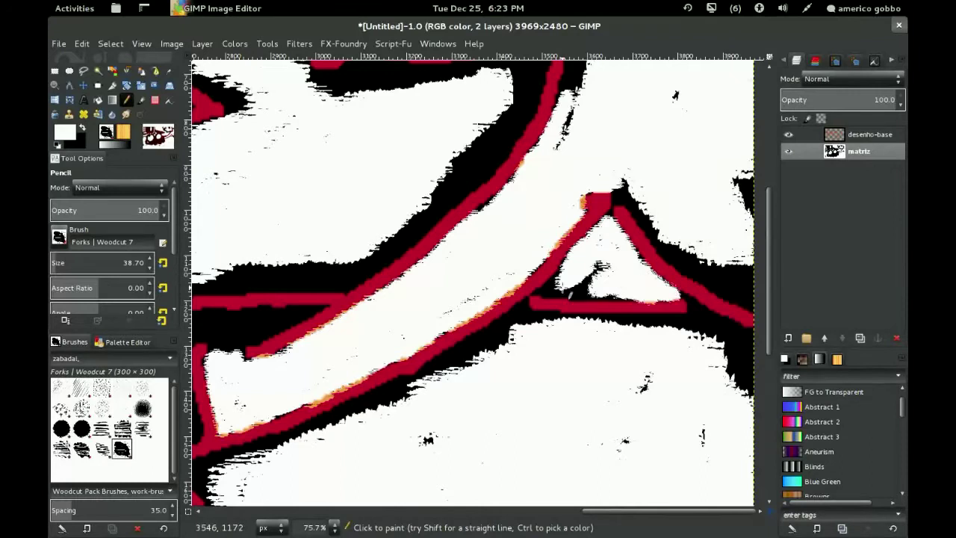
drag(548, 287, 575, 293)
mouse_move(602, 332)
mouse_down()
mouse_move(511, 318)
mouse_move(407, 393)
mouse_move(297, 449)
mouse_move(539, 215)
mouse_up()
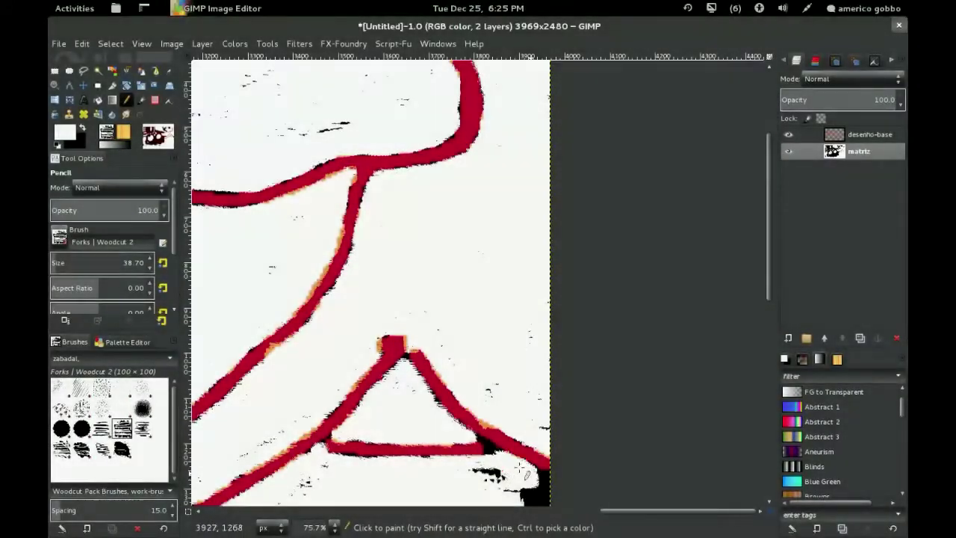
- Paint white across the lower area and around and below the hand
drag(308, 366, 520, 382)
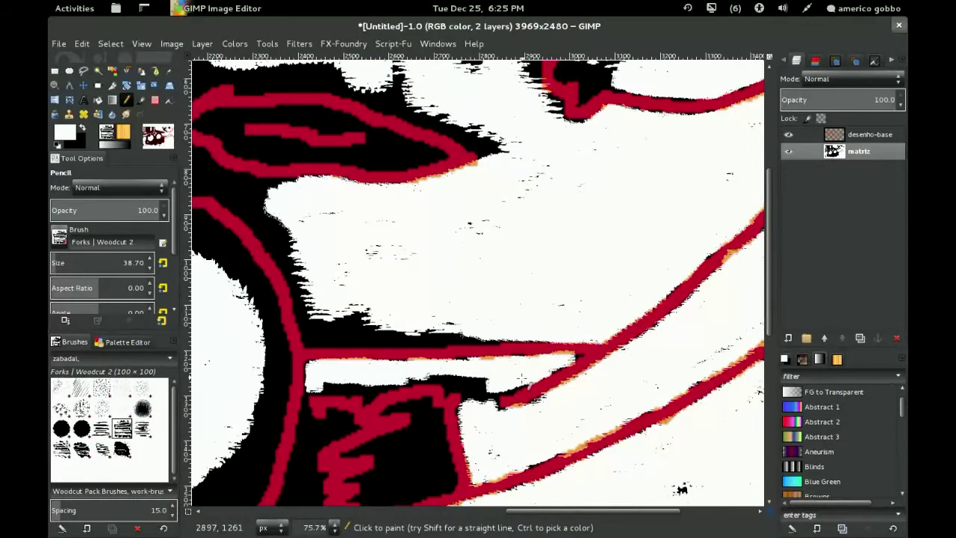
mouse_move(418, 378)
mouse_down()
mouse_move(311, 402)
mouse_move(381, 423)
mouse_move(383, 447)
mouse_move(397, 458)
mouse_up()
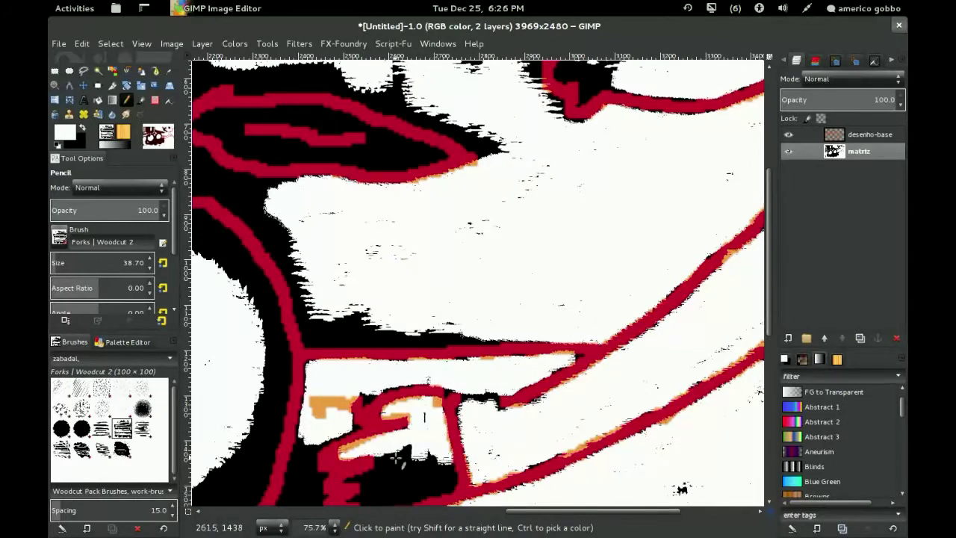
drag(364, 485, 351, 331)
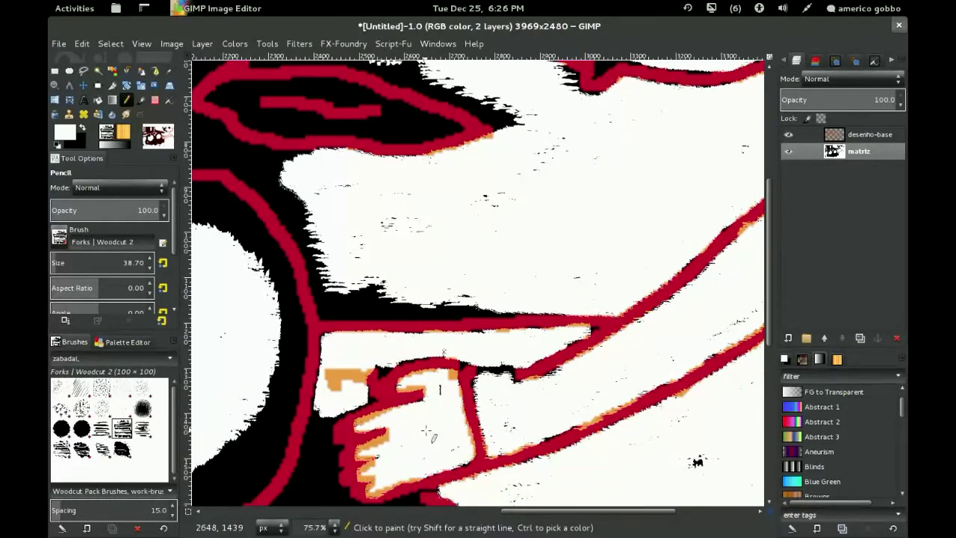
mouse_move(366, 396)
mouse_down()
mouse_move(354, 339)
mouse_move(372, 433)
mouse_move(410, 452)
mouse_move(402, 473)
mouse_up()
scroll(401, 472, down, 5)
mouse_move(389, 254)
mouse_down()
mouse_move(349, 266)
mouse_move(314, 297)
mouse_move(357, 258)
mouse_move(449, 292)
mouse_move(394, 327)
mouse_move(411, 411)
mouse_move(254, 470)
mouse_up()
- Whiten below the hand and the blobs under the fingers, and trace a white outline along the arrow mark
scroll(254, 471, left, 5)
scroll(254, 470, down, 2)
mouse_move(417, 359)
mouse_down()
mouse_move(346, 369)
mouse_move(418, 471)
mouse_move(306, 389)
mouse_up()
mouse_move(493, 239)
mouse_down()
mouse_move(568, 224)
mouse_move(577, 213)
mouse_up()
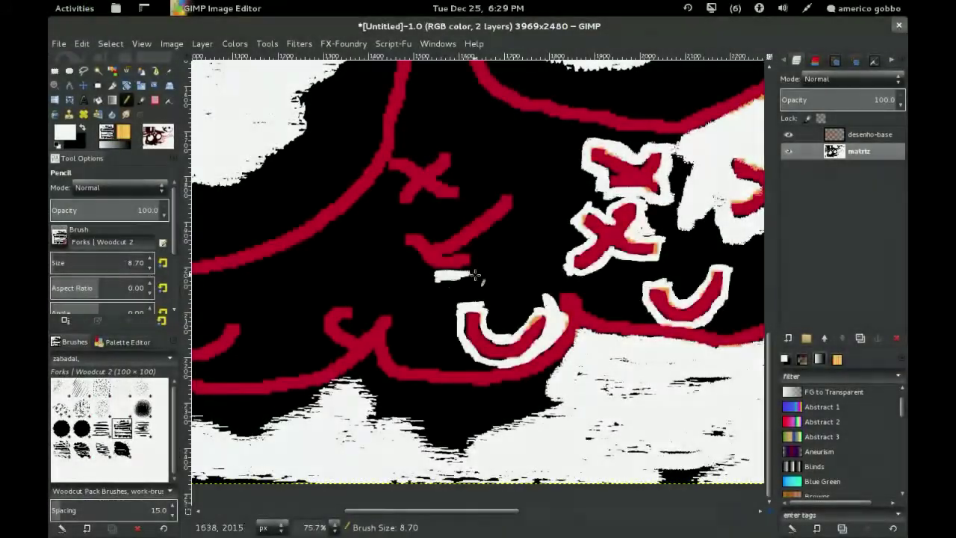
mouse_move(476, 276)
mouse_down()
mouse_move(504, 221)
mouse_move(402, 232)
mouse_up()
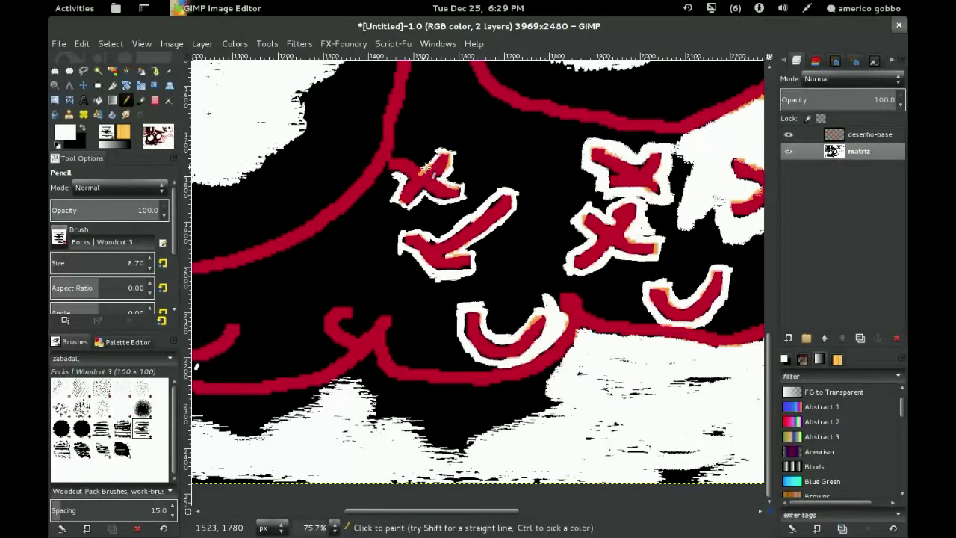
- Enlarge the pencil to 14.70 and paint white along the left red outline
key(bracketright)
key(bracketright)
key(bracketright)
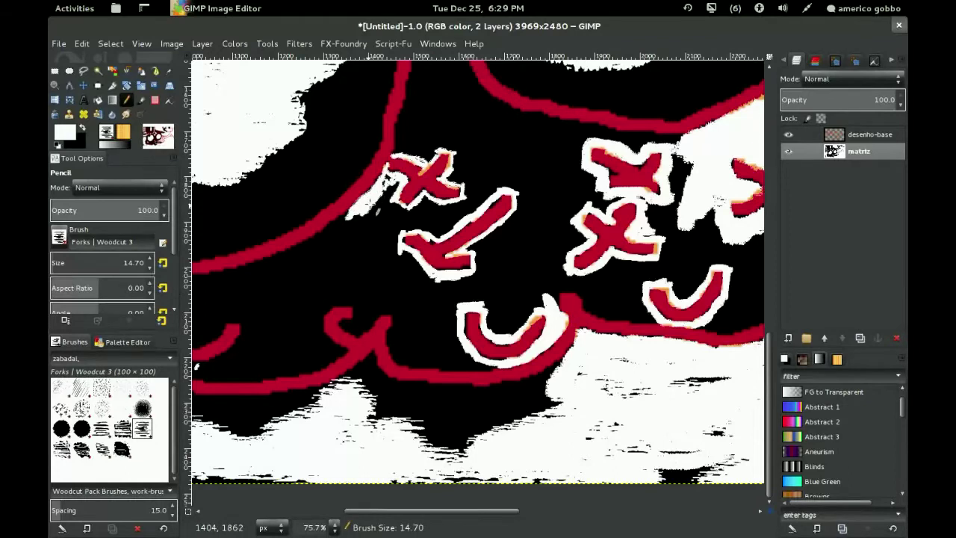
scroll(377, 211, up, 5)
scroll(377, 212, right, 5)
drag(257, 284, 306, 234)
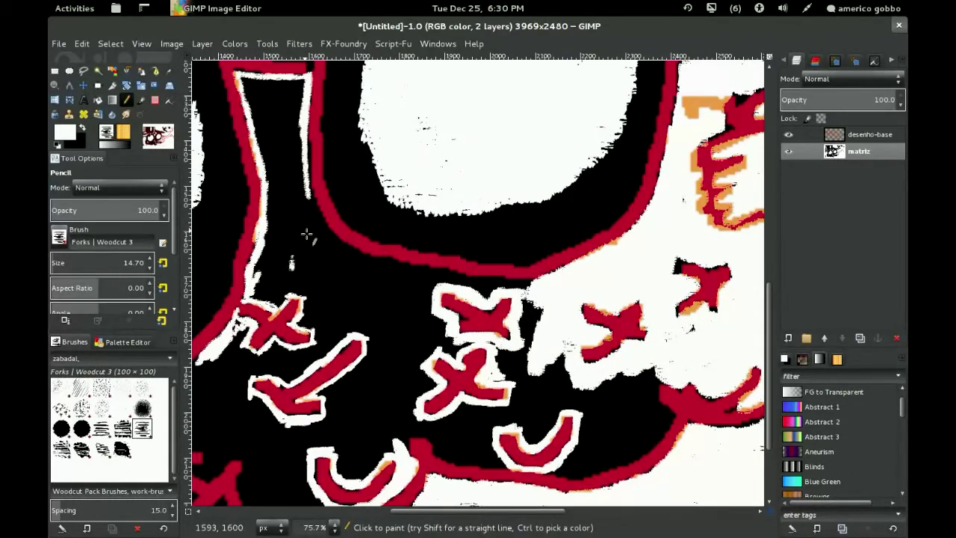
scroll(534, 284, down, 3)
scroll(534, 283, left, 5)
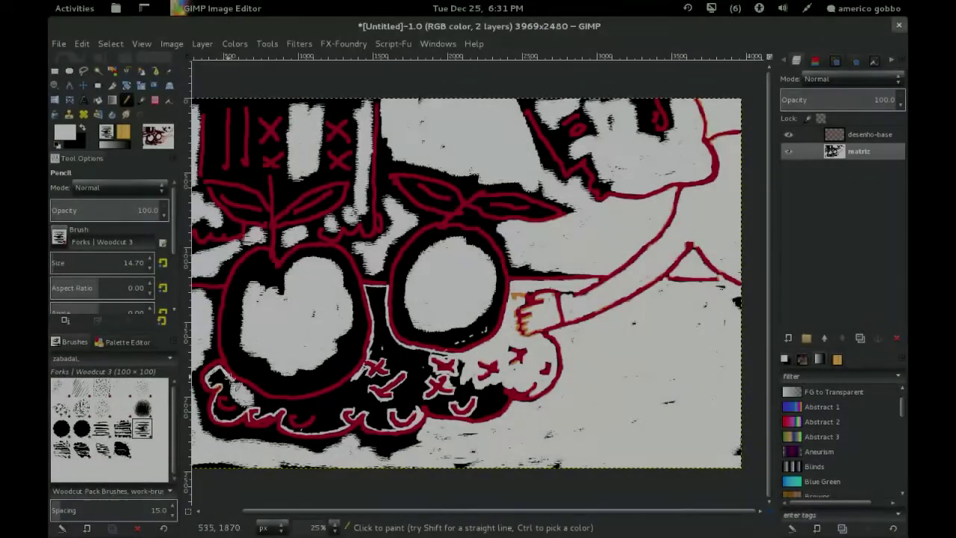
- Paint white near the lower-left cloth and across the lower red outline, setting pencil size 19.85
scroll(350, 382, up, 1)
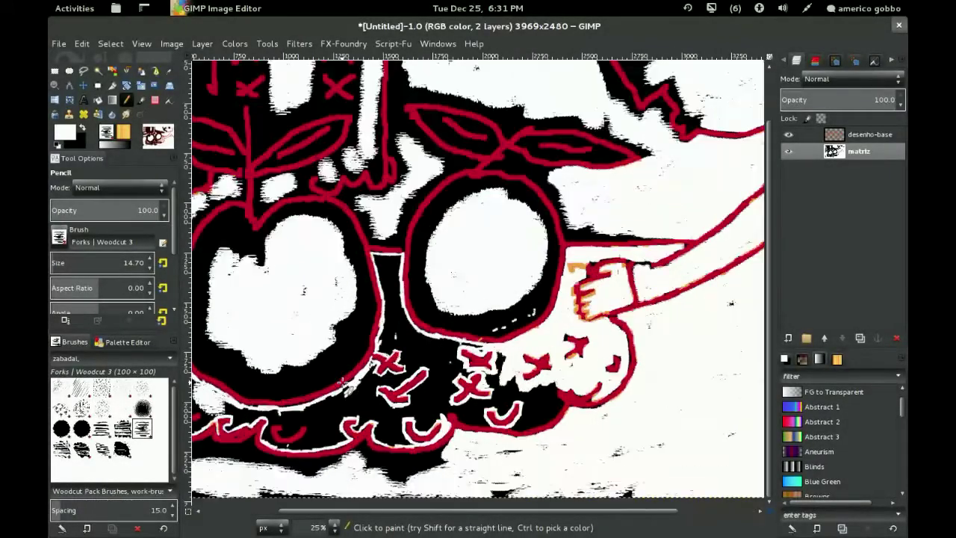
scroll(349, 383, up, 2)
drag(355, 243, 319, 206)
drag(131, 263, 101, 263)
drag(445, 303, 631, 267)
drag(127, 262, 54, 262)
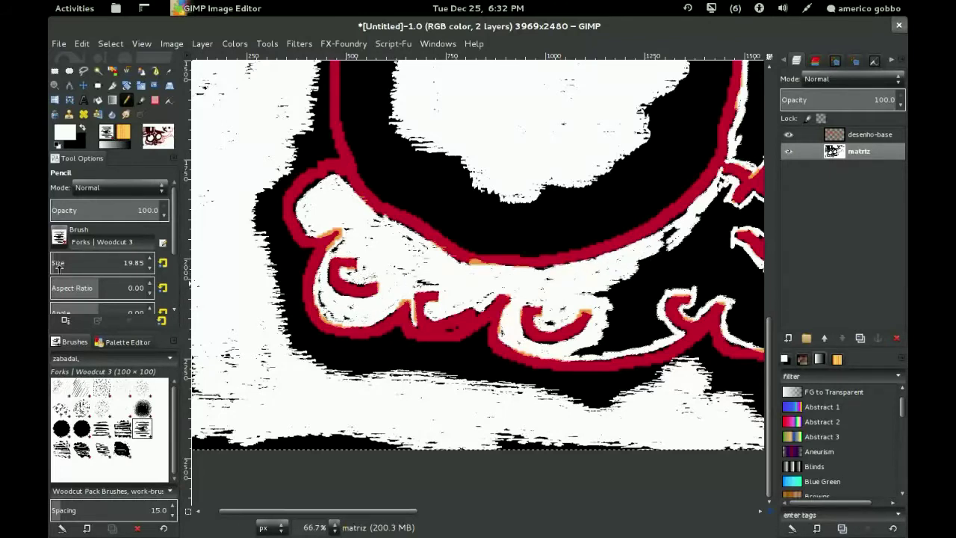
- Whiten the black around the cloth's red marks, including the upper-right and right-hand areas
drag(58, 262, 118, 263)
drag(692, 263, 605, 351)
drag(516, 314, 538, 231)
mouse_move(590, 250)
mouse_down()
mouse_move(533, 285)
mouse_move(523, 340)
mouse_move(560, 353)
mouse_move(626, 345)
mouse_up()
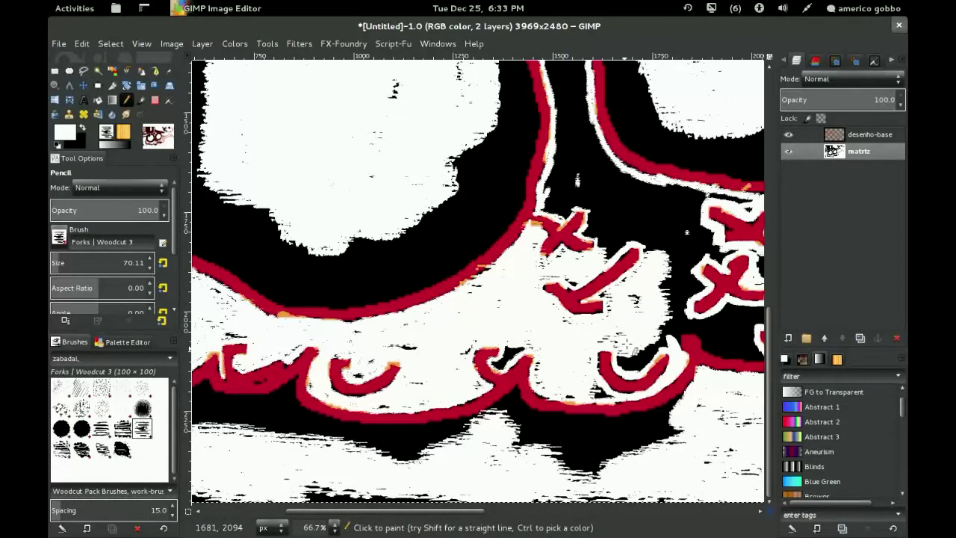
click(89, 262)
mouse_move(590, 216)
mouse_down()
mouse_move(582, 226)
mouse_move(743, 204)
mouse_up()
drag(751, 259, 698, 340)
mouse_move(631, 351)
mouse_down()
mouse_move(684, 283)
mouse_move(718, 344)
mouse_move(740, 314)
mouse_up()
mouse_move(493, 239)
mouse_down()
mouse_move(456, 295)
mouse_move(430, 303)
mouse_move(478, 276)
mouse_up()
- Clear the black inside the large apple, including its right and upper-left inner edges
scroll(594, 340, up, 3)
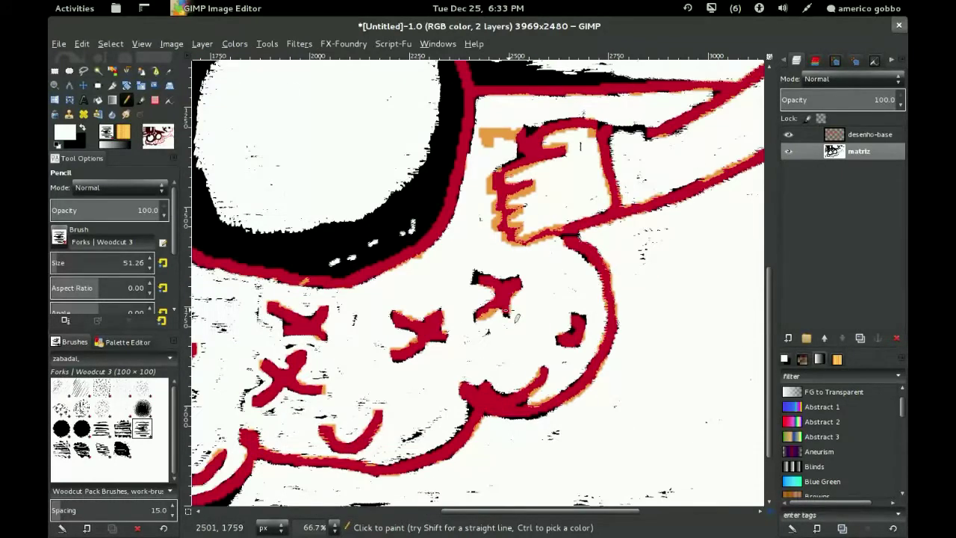
scroll(516, 318, up, 3)
scroll(515, 317, left, 4)
mouse_move(359, 332)
mouse_down()
mouse_move(456, 112)
mouse_move(598, 269)
mouse_move(445, 366)
mouse_move(378, 348)
mouse_move(498, 408)
mouse_move(473, 403)
mouse_up()
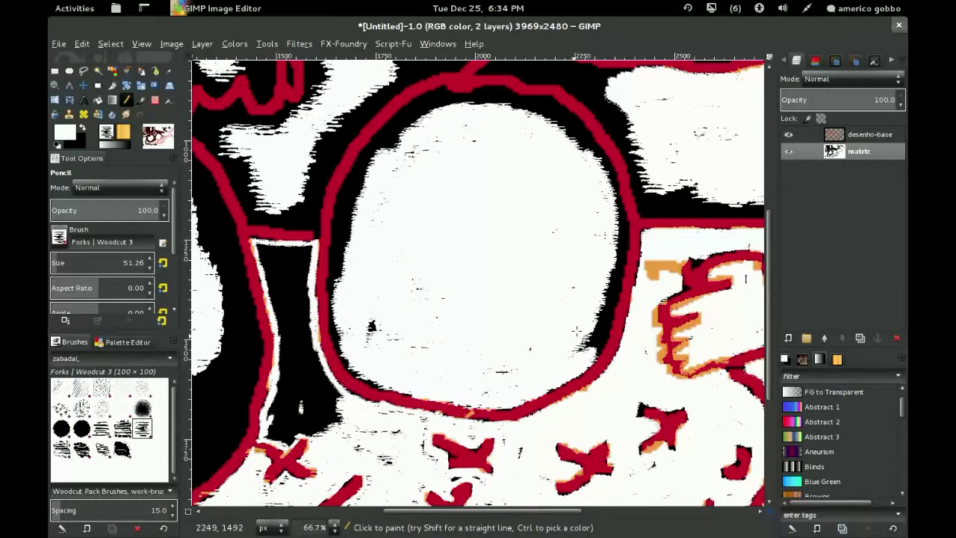
drag(577, 331, 633, 216)
mouse_move(594, 161)
mouse_down()
mouse_move(508, 97)
mouse_move(422, 93)
mouse_move(359, 209)
mouse_move(343, 300)
mouse_up()
scroll(403, 383, up, 1)
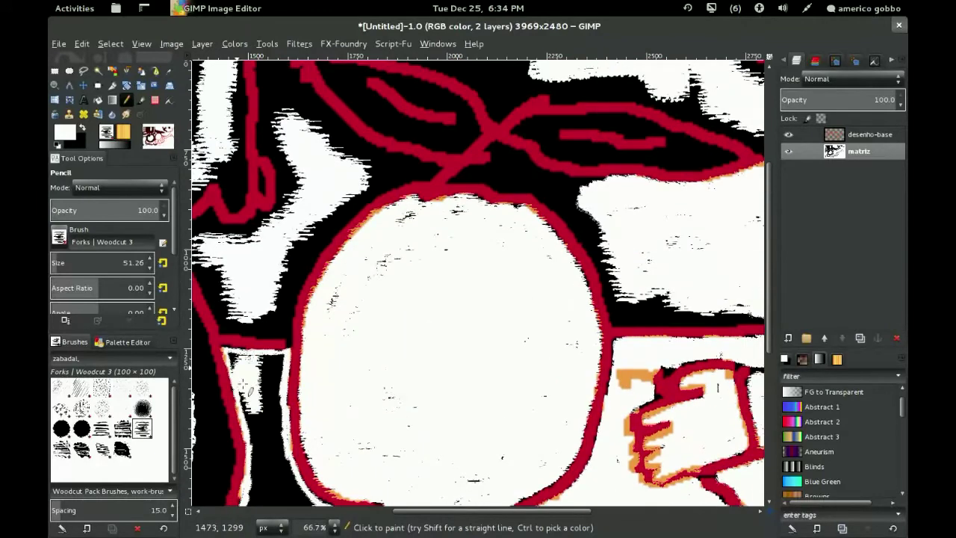
scroll(295, 309, down, 4)
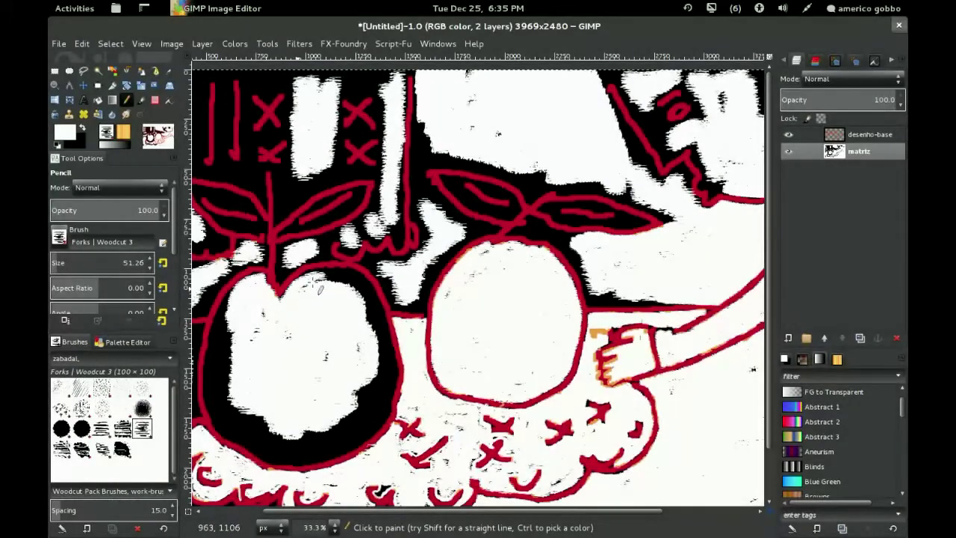
- Whiten the left edge of the apple, then hide and re-show the desenho-base layer to check the print
drag(221, 378, 224, 341)
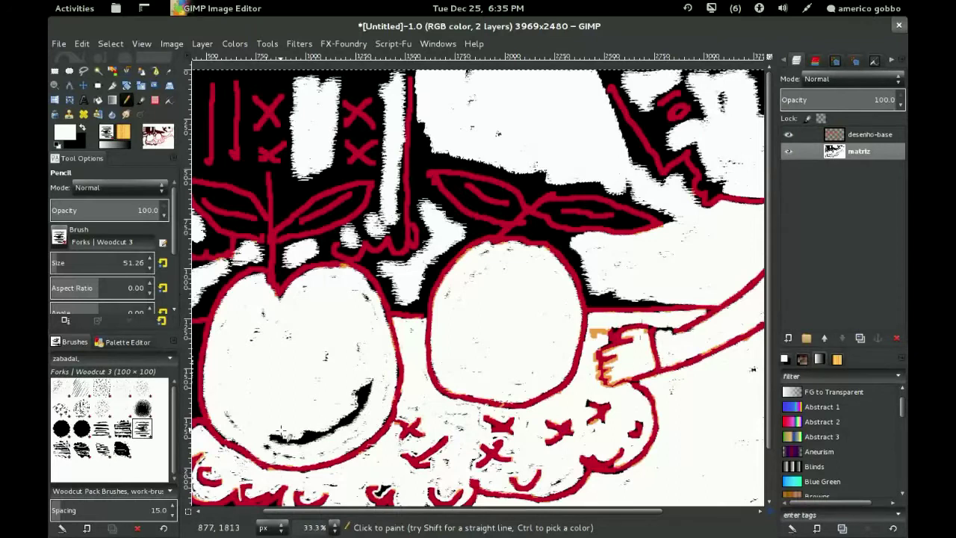
scroll(327, 417, down, 1)
scroll(411, 339, left, 5)
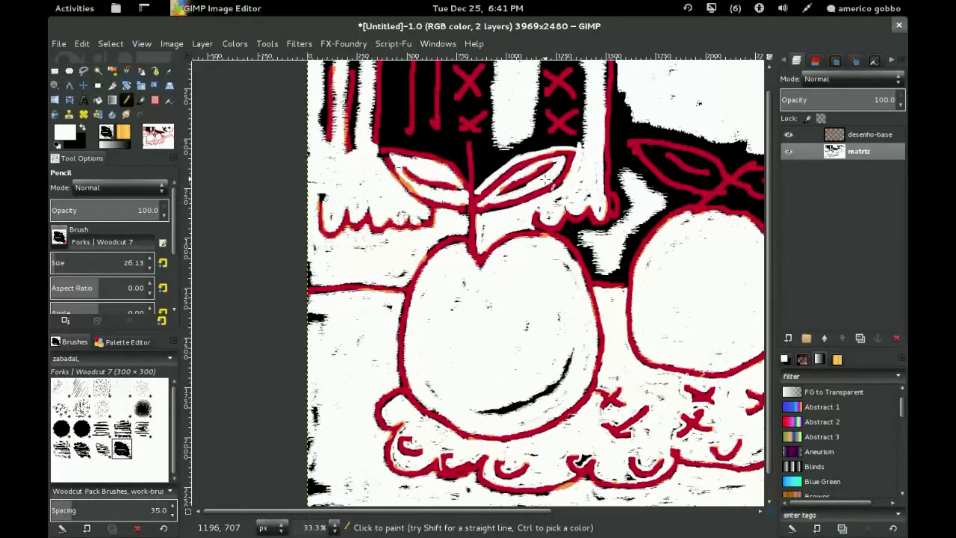
click(788, 134)
click(788, 134)
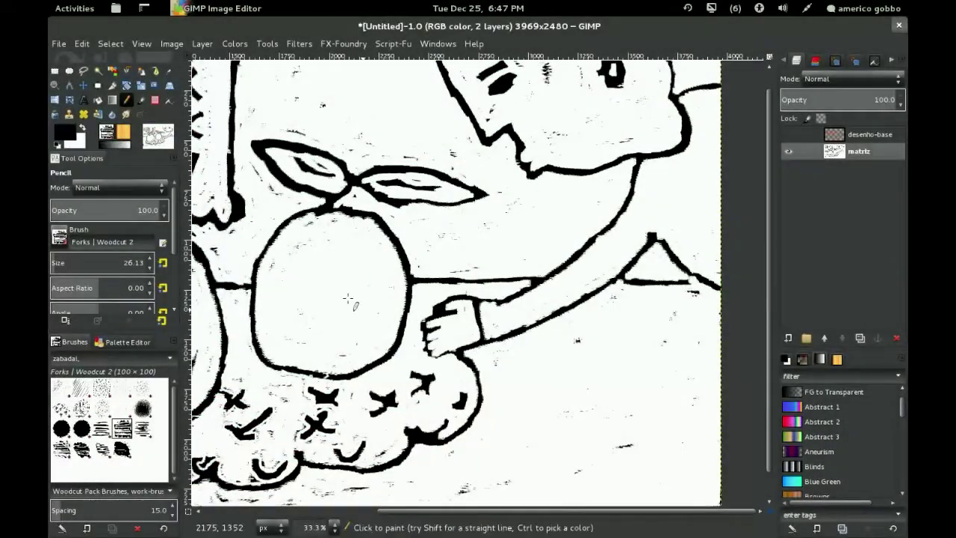
- Draw a black curved shading stroke along the apple's lower inner edge
drag(330, 353, 370, 340)
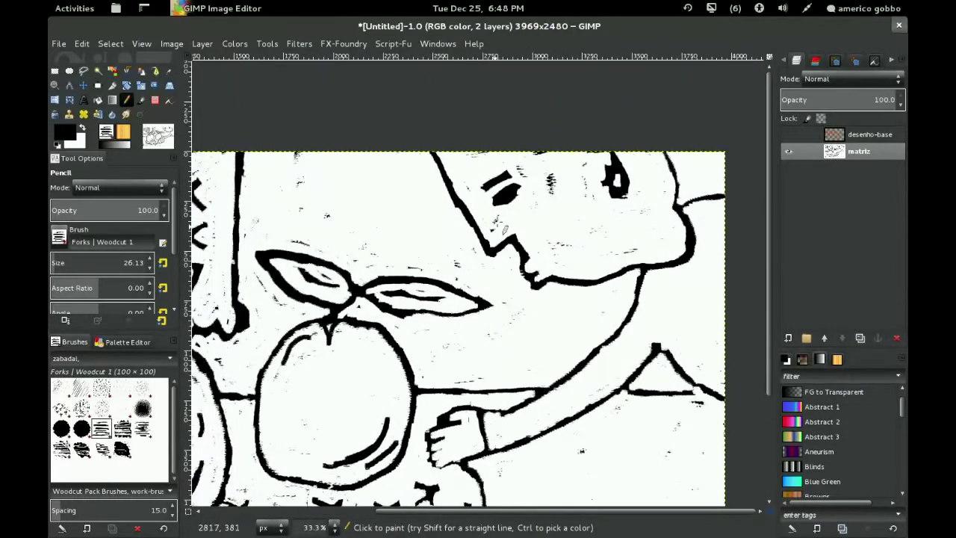
- With black as the painting colour, paint short horizontal dashes at the lower left and across the background
key(x)
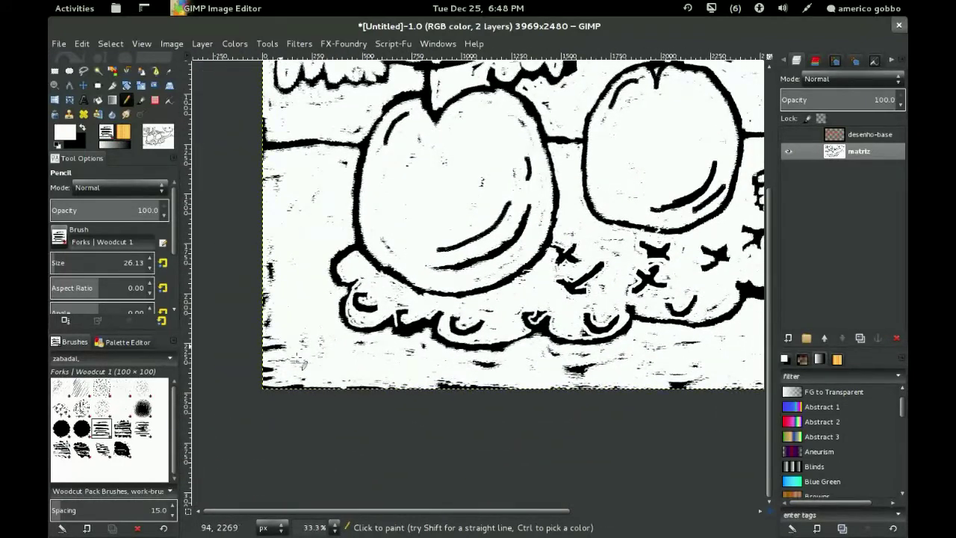
key(x)
drag(292, 340, 281, 370)
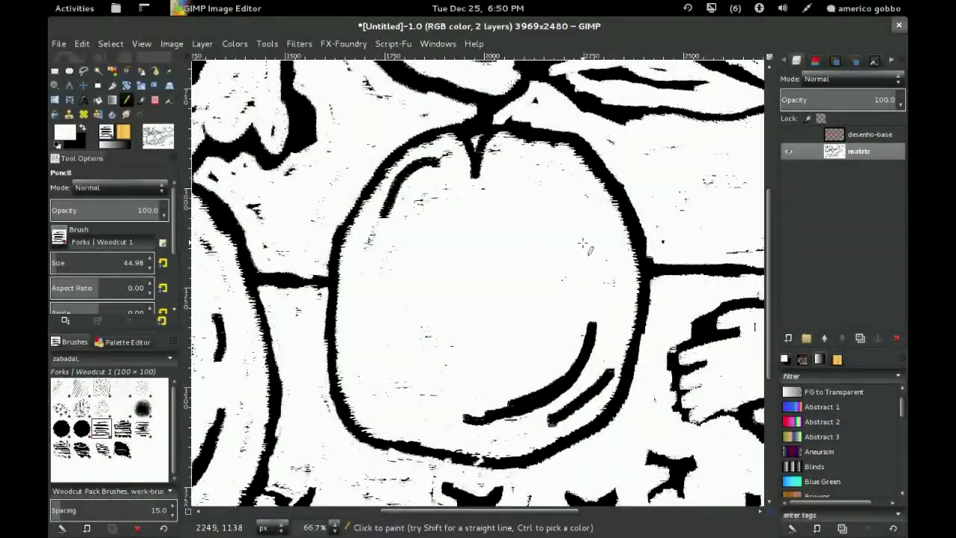
drag(583, 243, 460, 262)
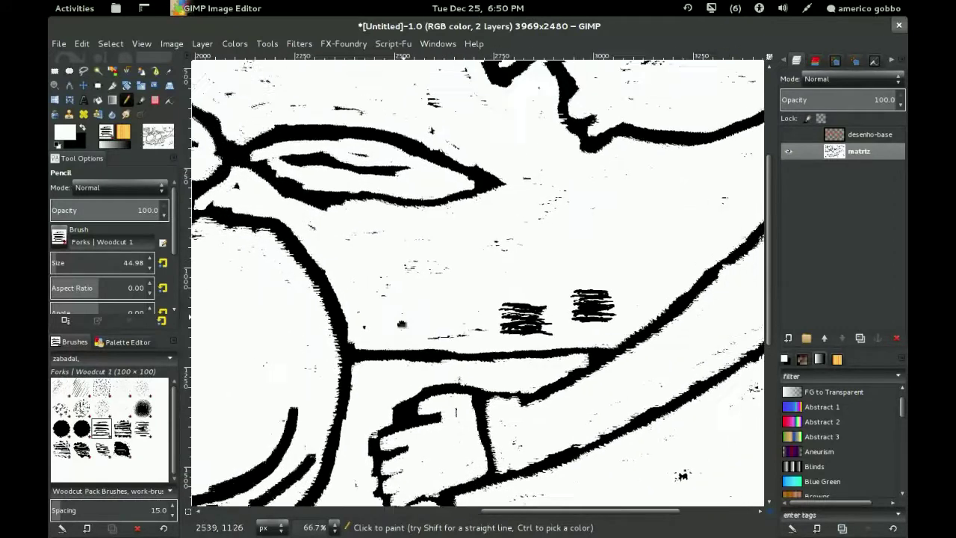
- Pan around to inspect the print, then fit the whole image in the view
scroll(329, 358, up, 4)
scroll(328, 359, right, 4)
ctrl+scroll(305, 424, down, 1)
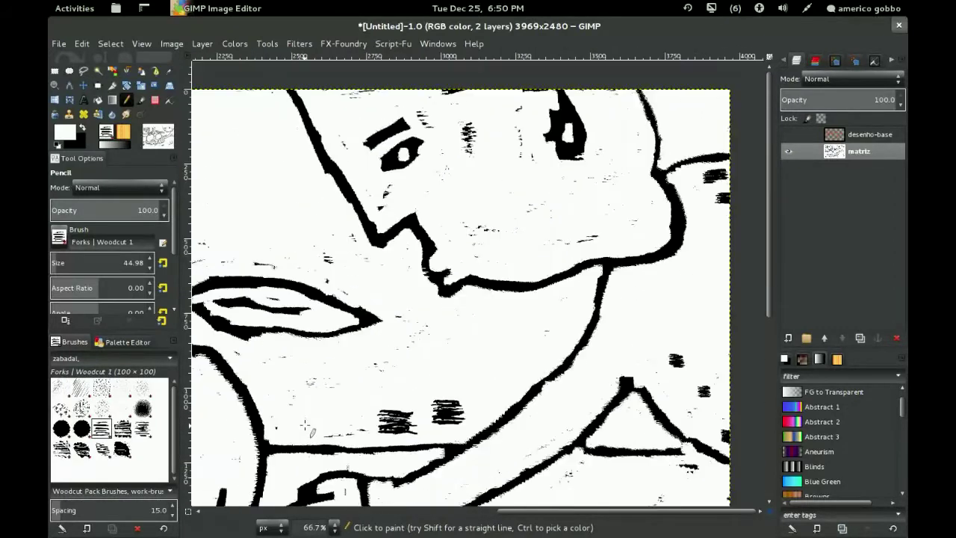
ctrl+scroll(305, 424, down, 1)
ctrl+scroll(305, 425, up, 1)
ctrl+scroll(305, 424, up, 1)
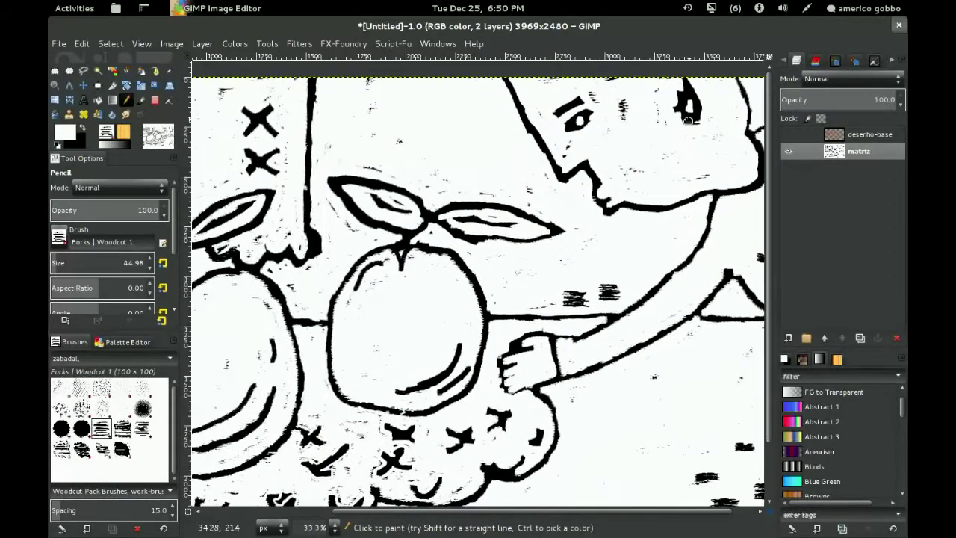
ctrl+scroll(689, 105, up, 1)
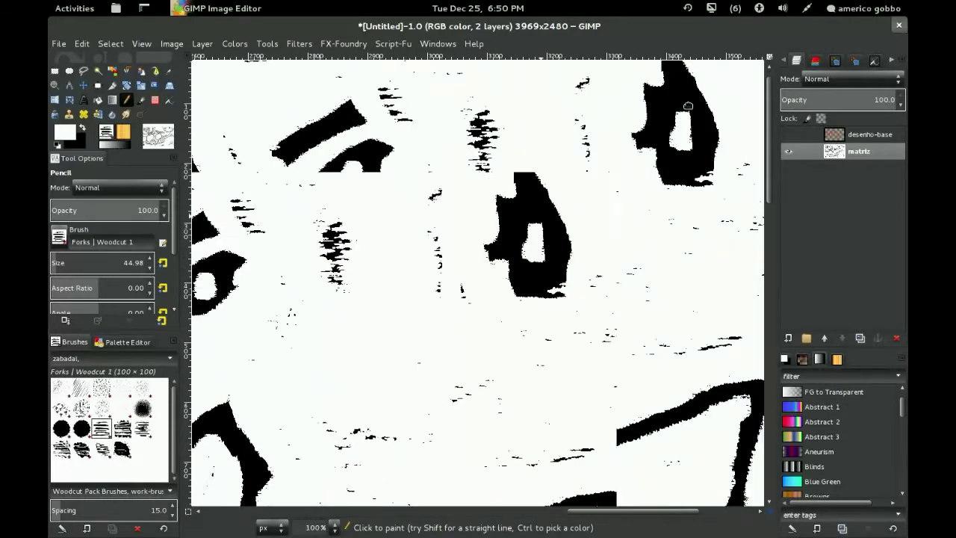
scroll(689, 105, down, 1)
scroll(757, 77, left, 2)
scroll(636, 102, right, 2)
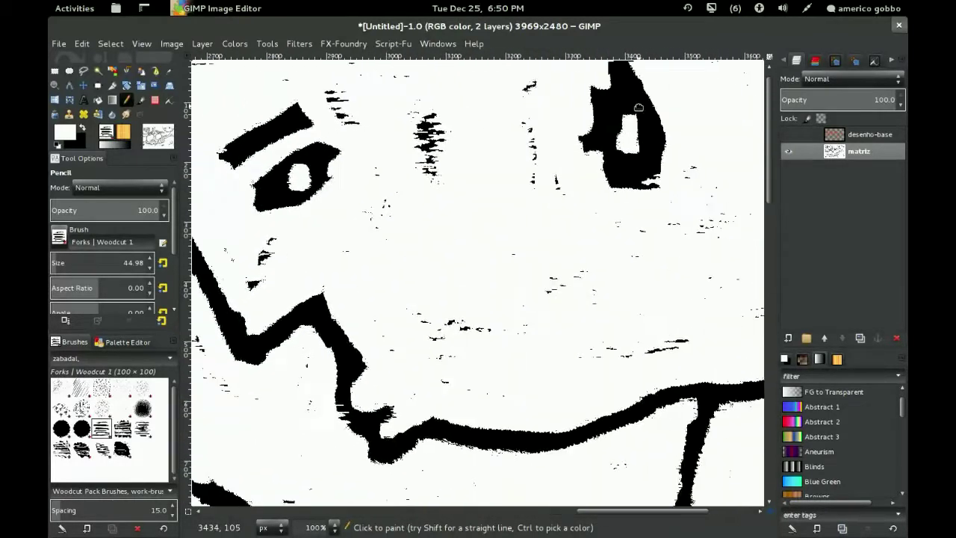
ctrl+scroll(619, 107, down, 1)
ctrl+scroll(617, 112, down, 1)
ctrl+scroll(617, 112, down, 2)
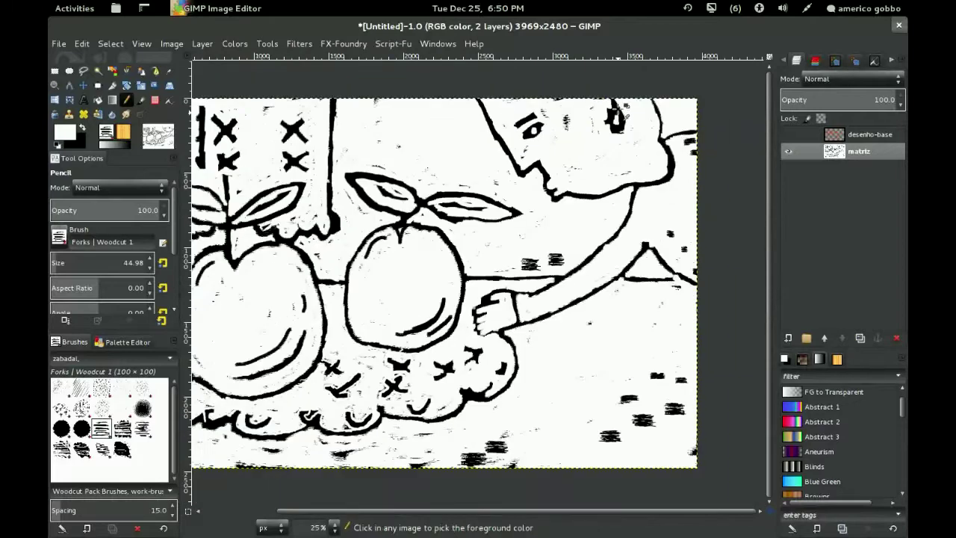
key(shift+ctrl+j)
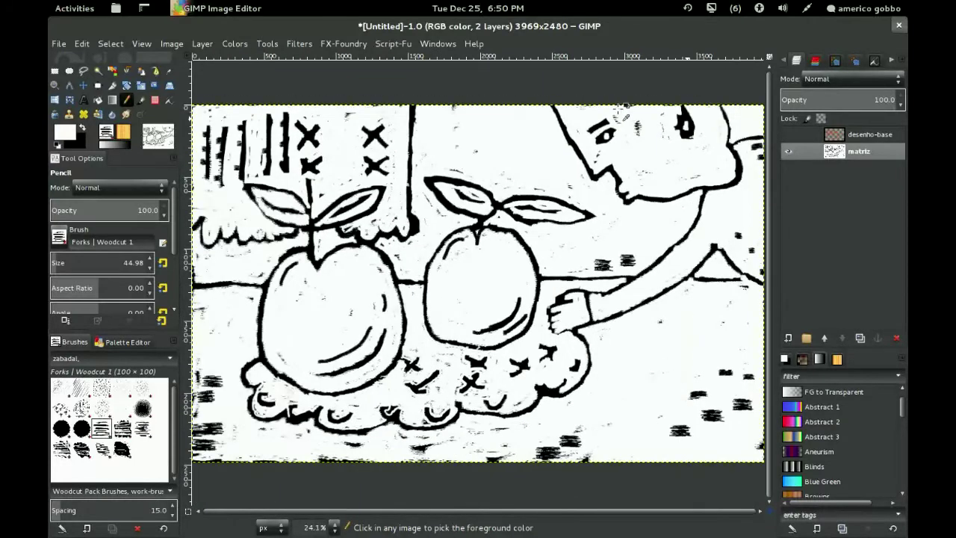